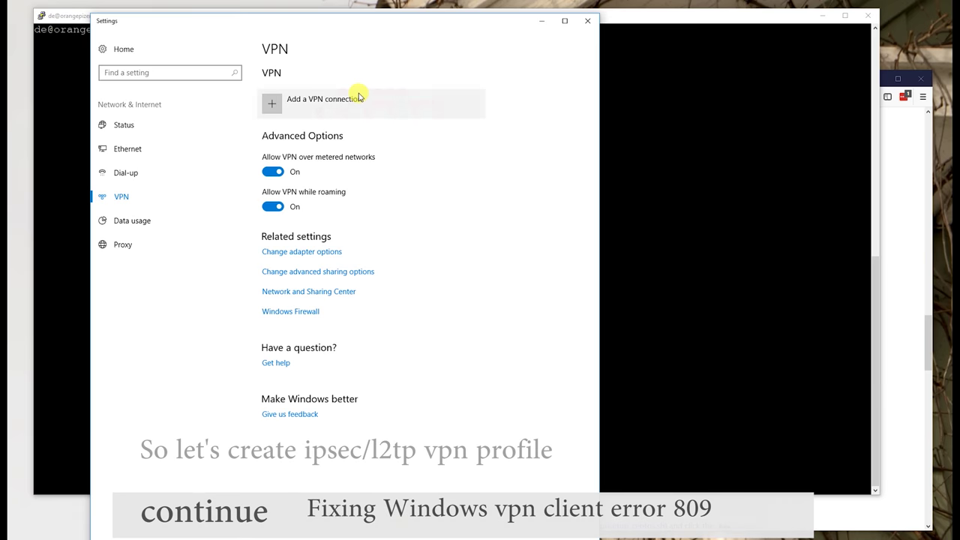
Step: Start a new VPN connection with the Windows (built-in) provider, named vpn-ipsec, and paste in the server address
left_click(345, 102)
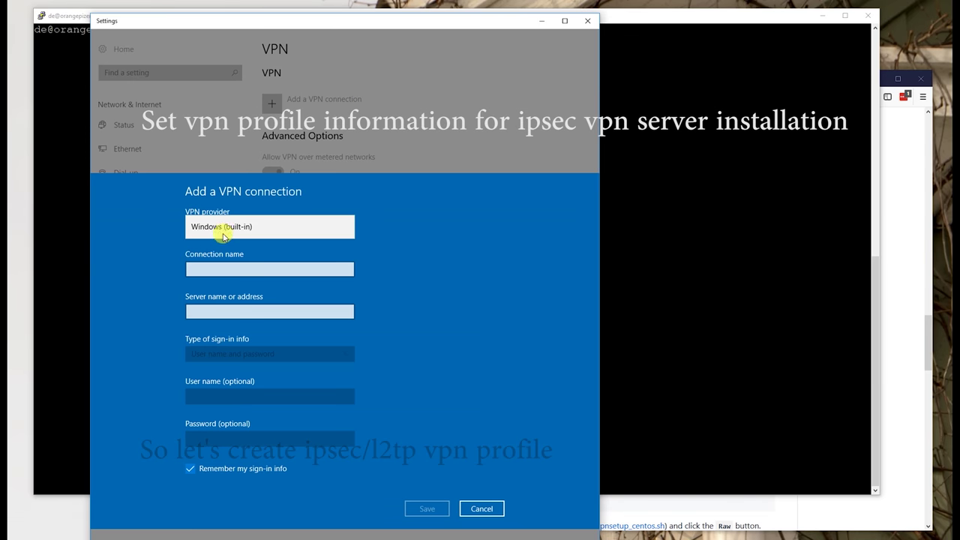
left_click(217, 247)
type("vpn-ipsec")
key("Tab")
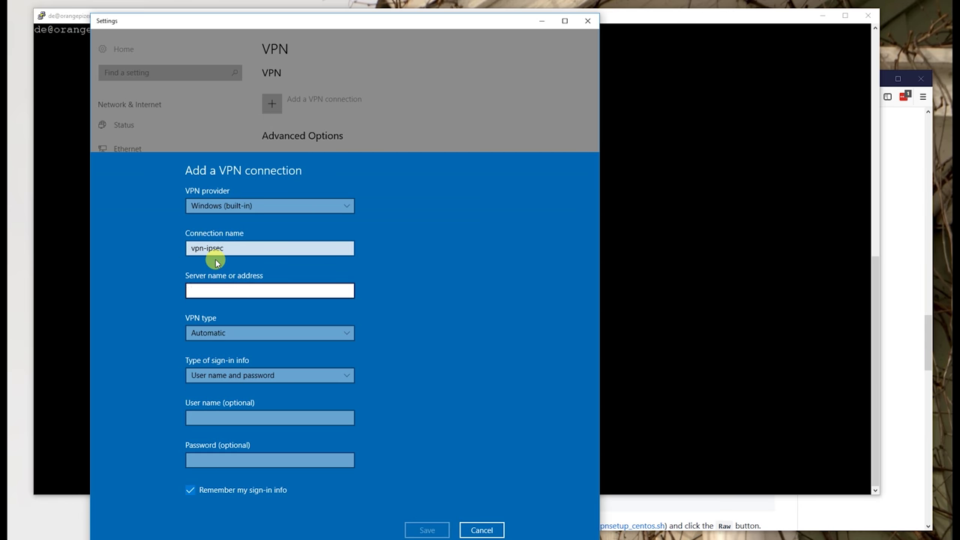
key("ctrl+v")
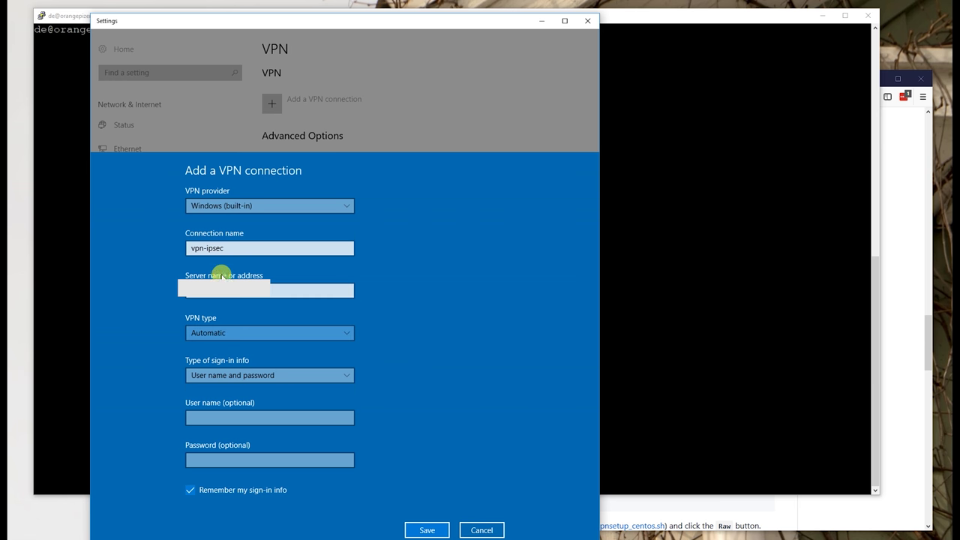
Step: Set the connection's VPN type to L2TP/IPsec with pre-shared key, keeping user name and password as sign-in info
left_click(220, 330)
left_click(225, 335)
left_click(235, 375)
left_click(235, 375)
left_click(244, 415)
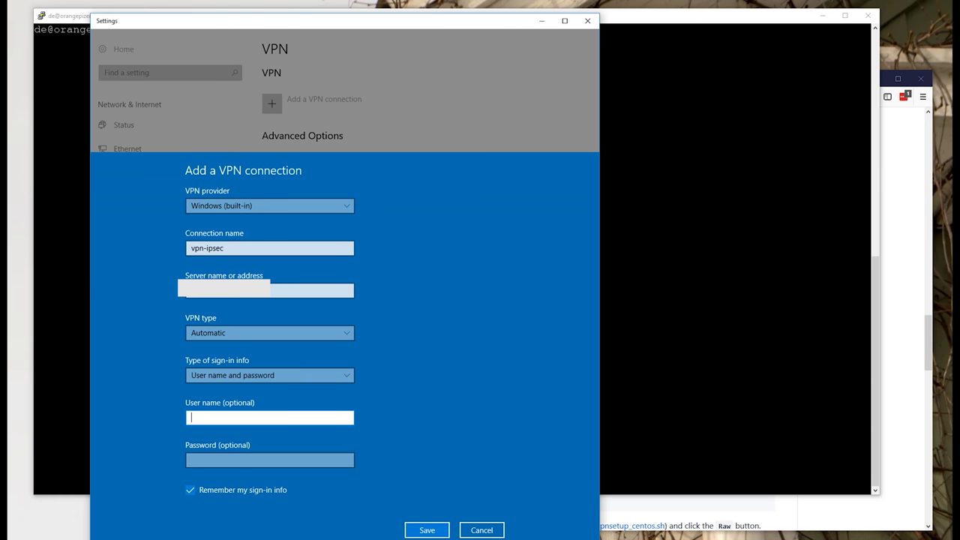
left_click(236, 340)
left_click(244, 381)
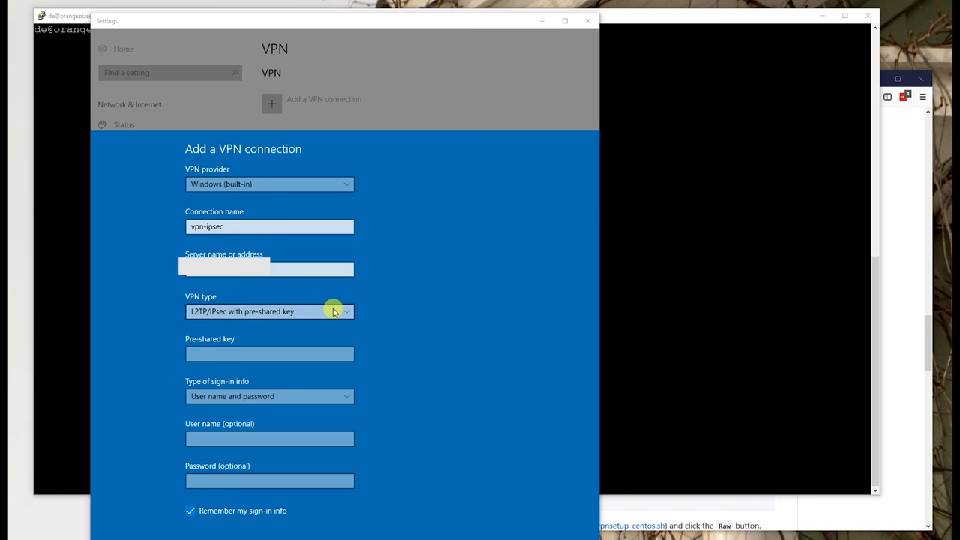
Step: Enter the pre-shared key, the user name vpnuser and the account password, and save the VPN connection
left_click(247, 353)
key("ctrl+v")
left_click(220, 439)
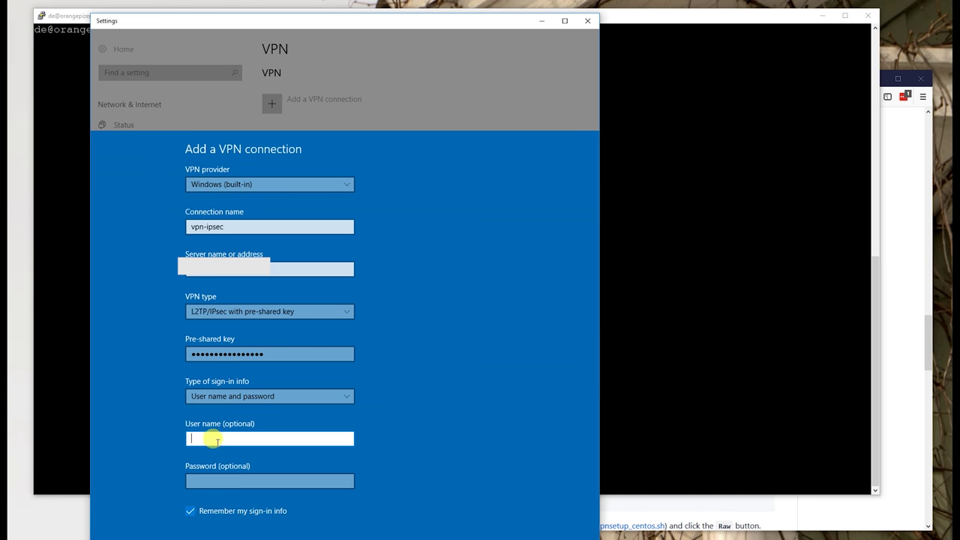
key("Tab")
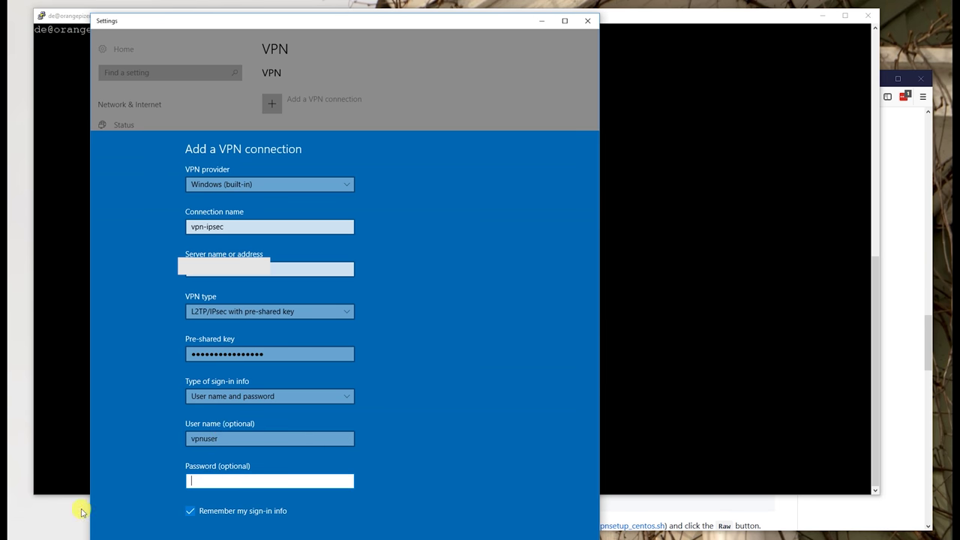
key("alt+Tab")
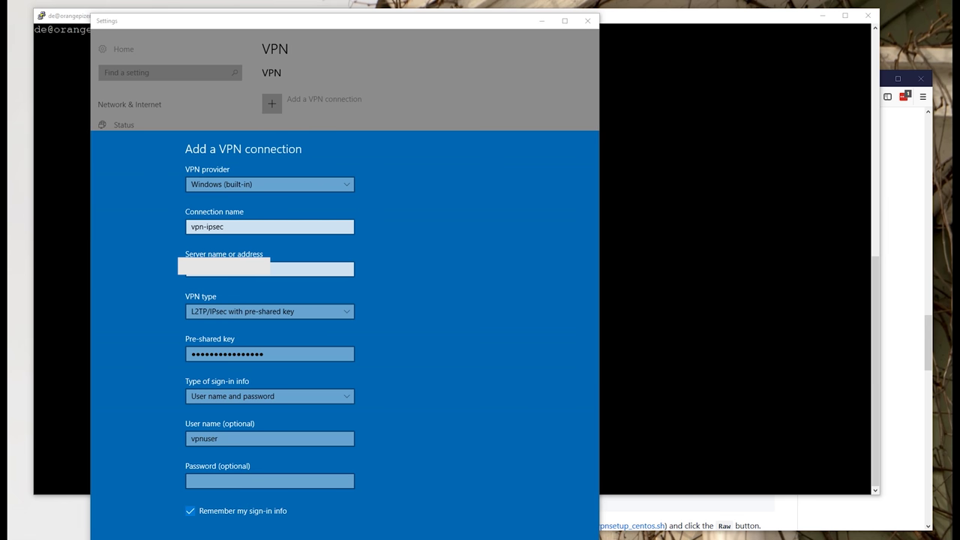
left_click(203, 486)
key("ctrl+v")
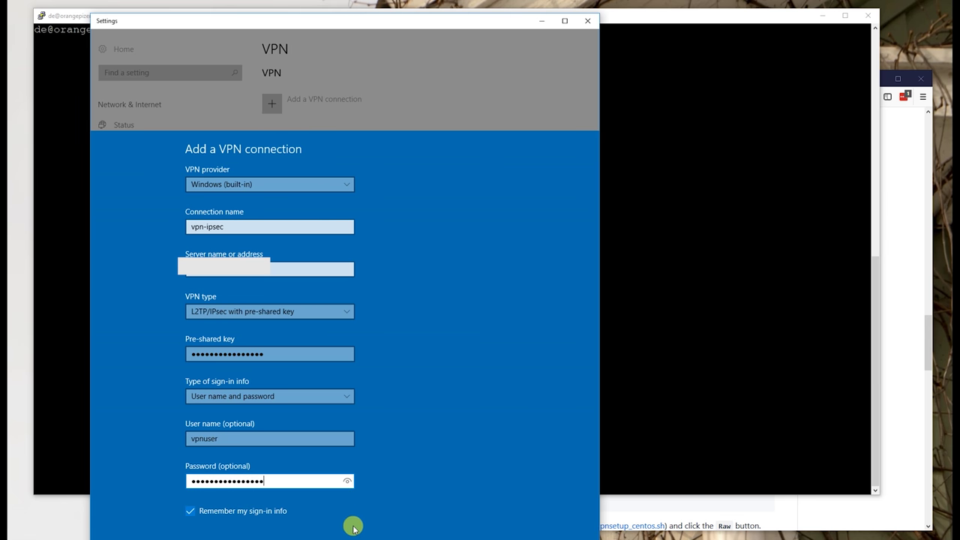
key("Return")
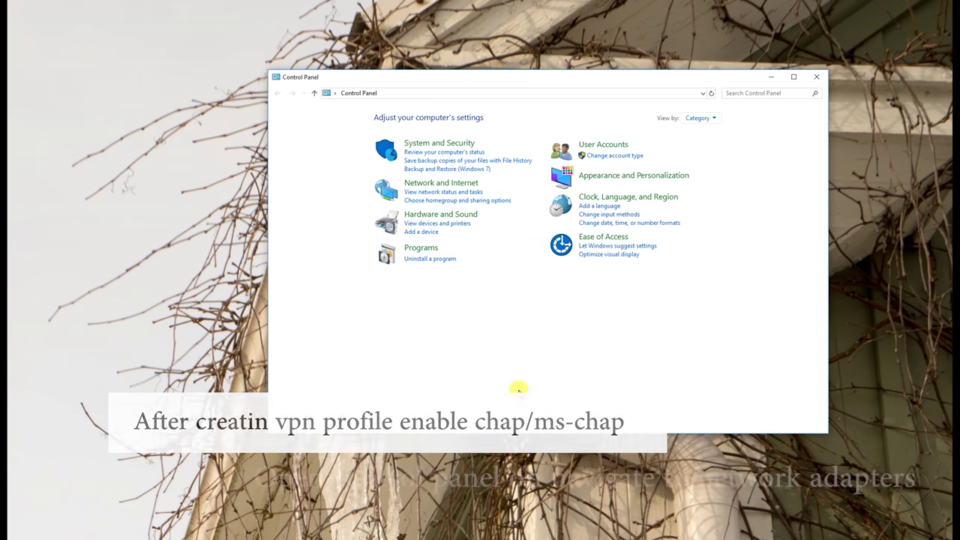
Step: Open the properties of the vpn-ipsec adapter in the Control Panel's network connections
left_click(426, 184)
left_click(450, 128)
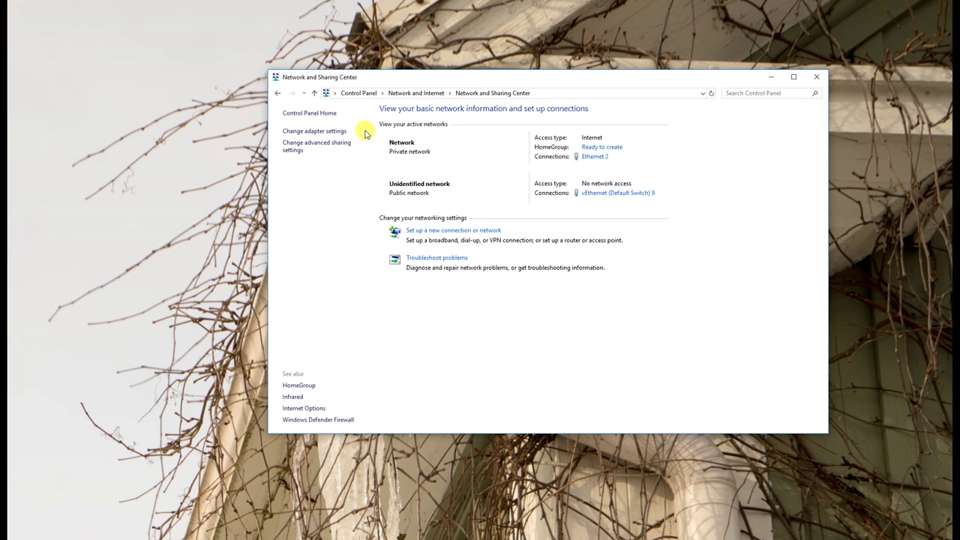
left_click(339, 131)
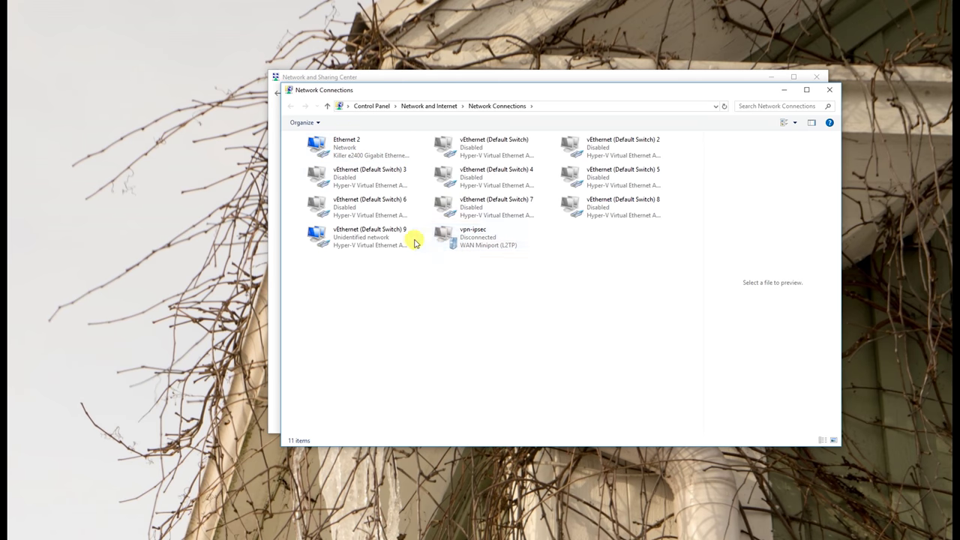
right_click(444, 240)
left_click(504, 337)
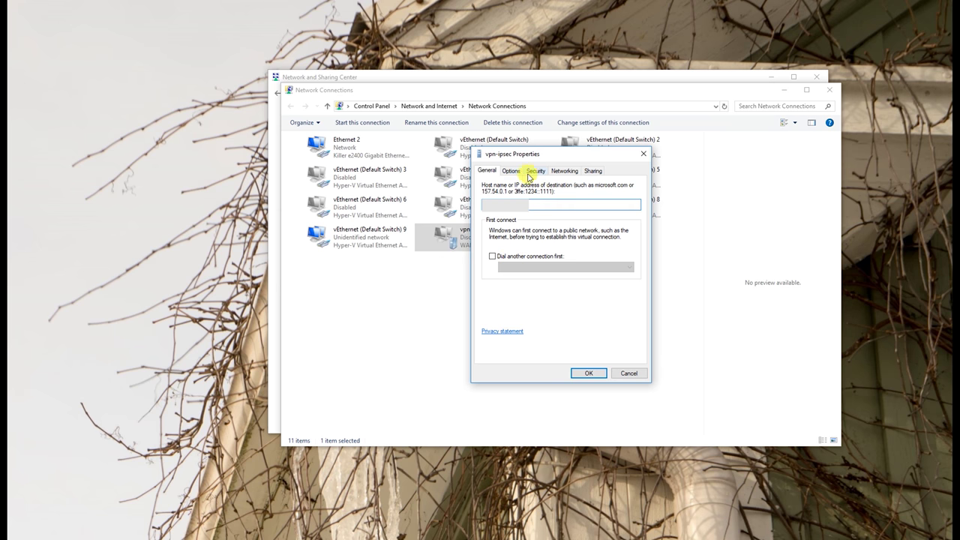
Step: In the security settings, allow MS-CHAP v2 but not CHAP, and set data encryption to Require encryption
left_click(518, 173)
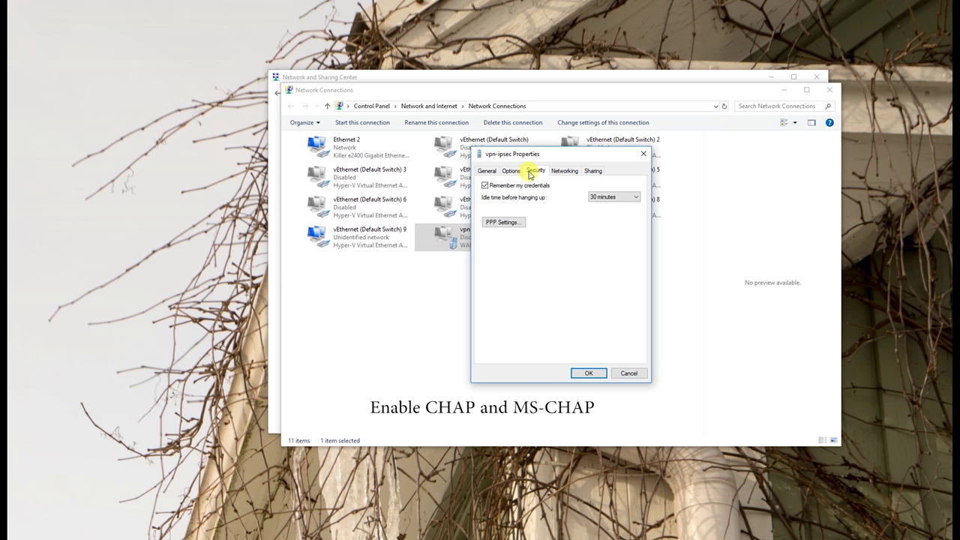
left_click(535, 172)
left_click(496, 332)
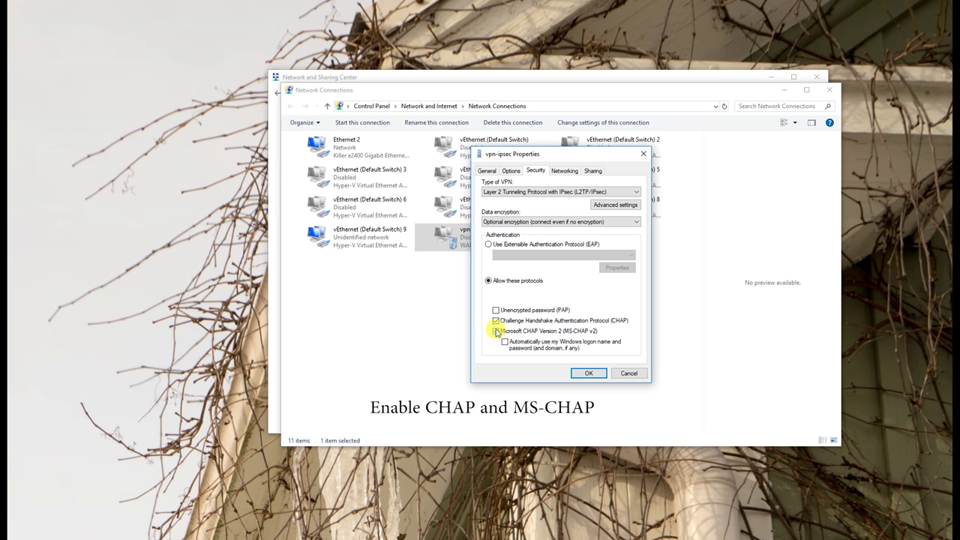
left_click(537, 320)
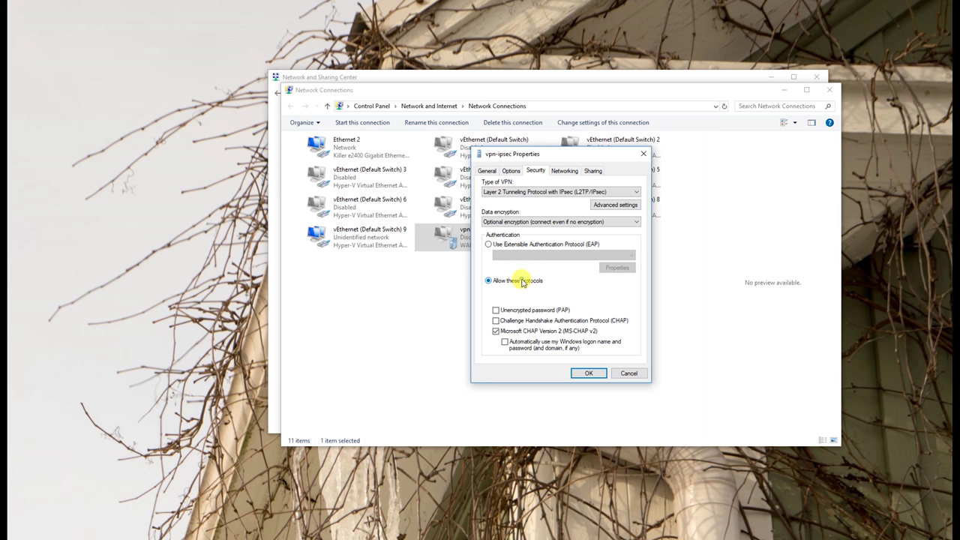
left_click(590, 222)
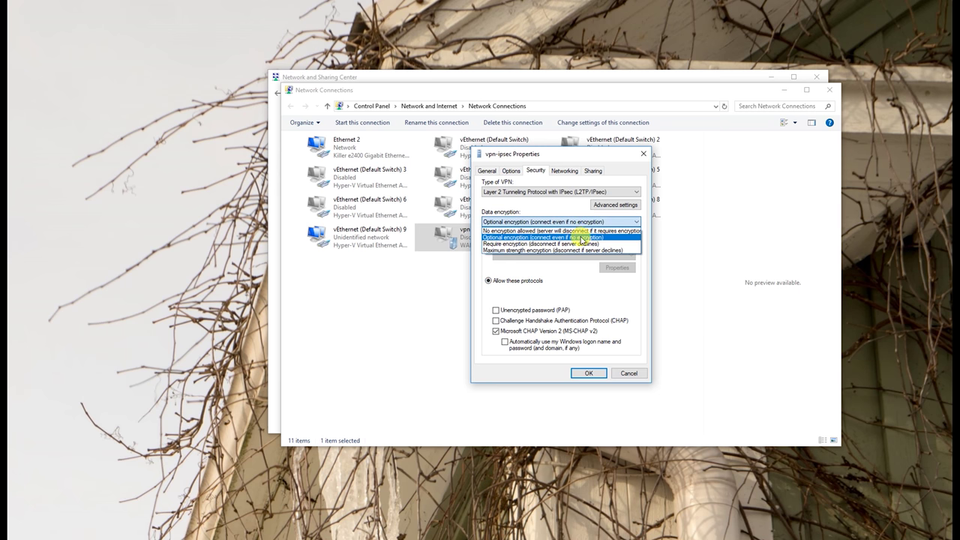
left_click(592, 244)
left_click(607, 205)
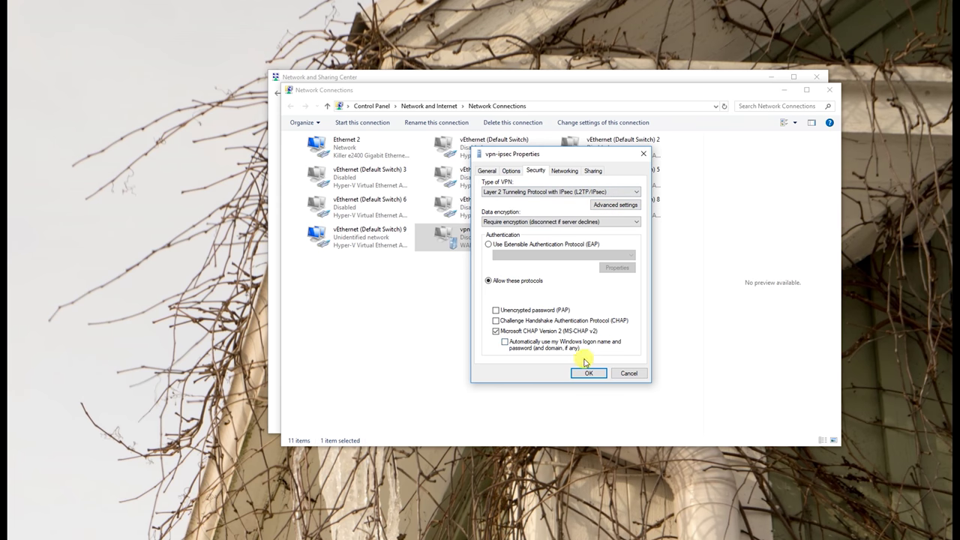
Step: Check the connection's IPv4 address and DNS settings, leaving them automatic, and save the vpn-ipsec properties
left_click(570, 172)
left_click(553, 204)
left_click(564, 196)
left_click(563, 203)
left_click(616, 270)
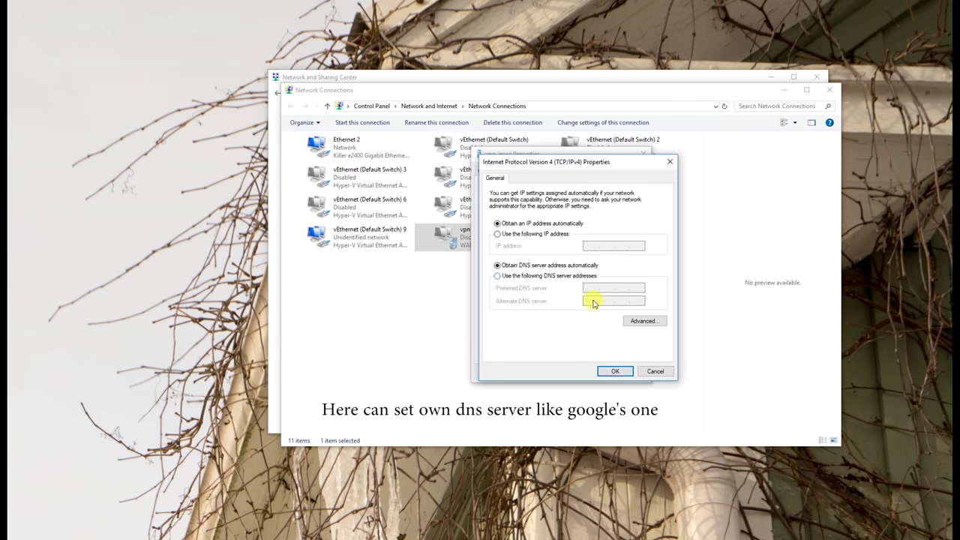
left_click(615, 371)
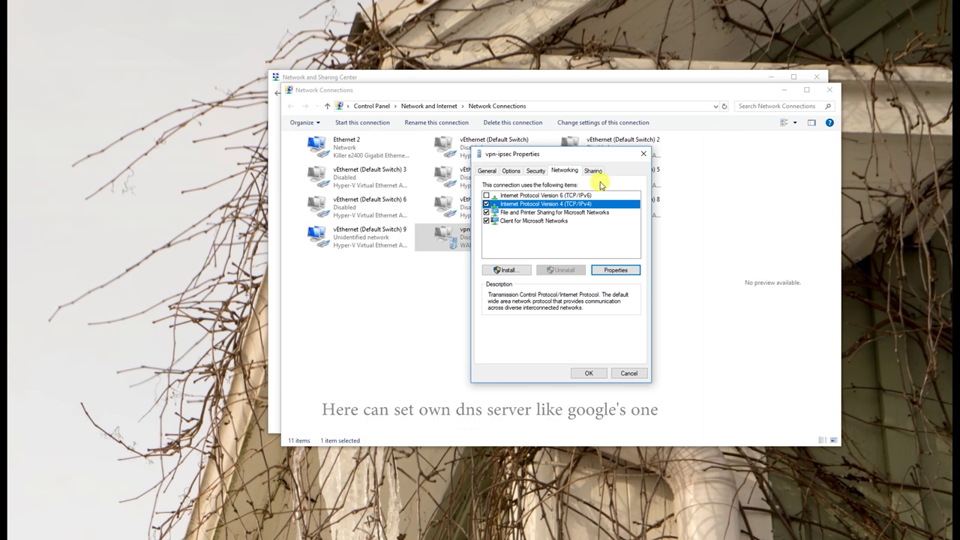
left_click(591, 372)
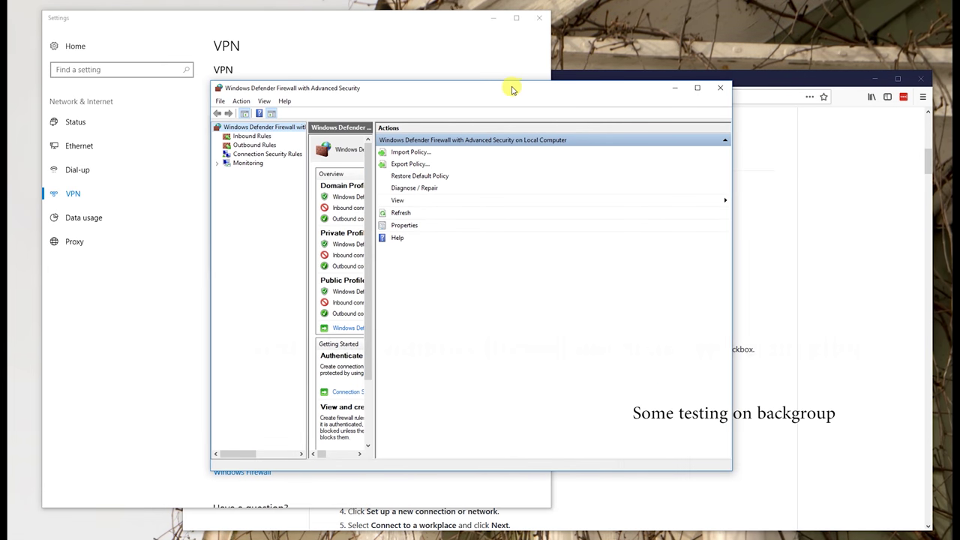
Step: Switch to Windows Defender Firewall with Advanced Security and open the customization of its IPsec defaults
left_click_drag(512, 89, 509, 89)
right_click(276, 127)
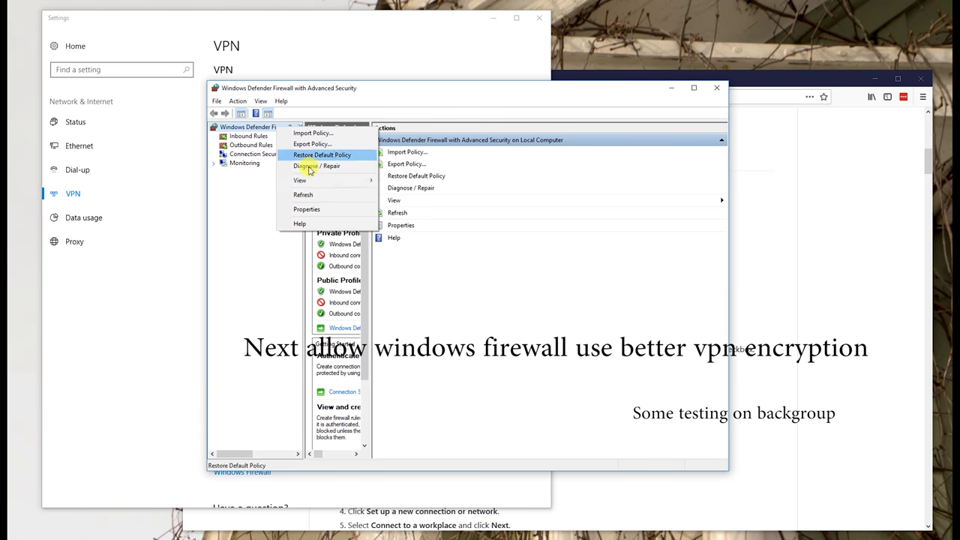
left_click(310, 210)
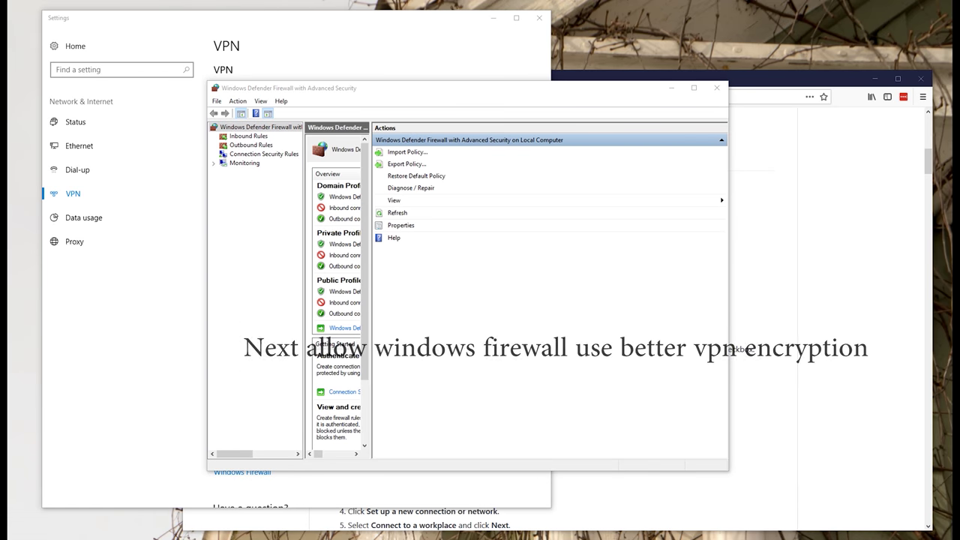
left_click(589, 142)
left_click(589, 173)
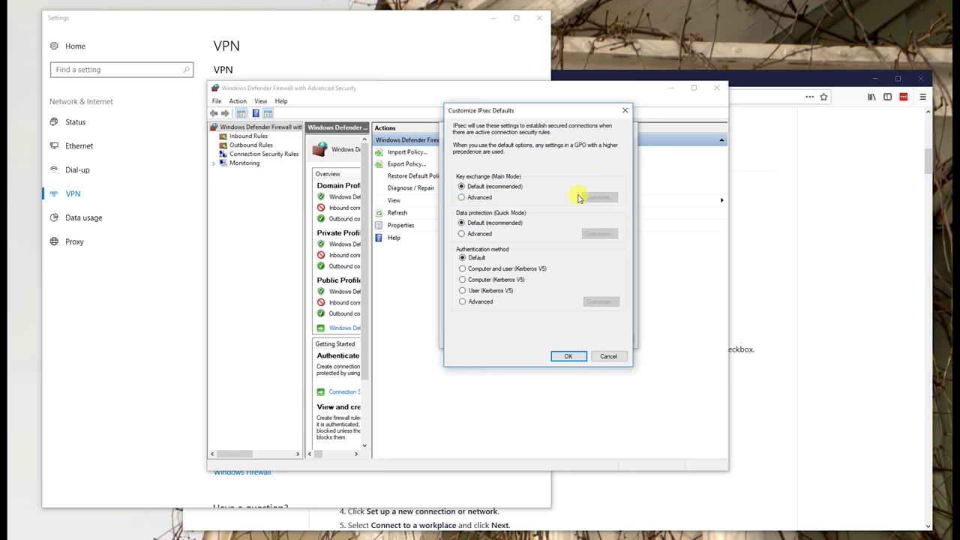
Step: Set the Main Mode key exchange to Advanced and remove the 3DES security method from its list
left_click(480, 198)
left_click(596, 198)
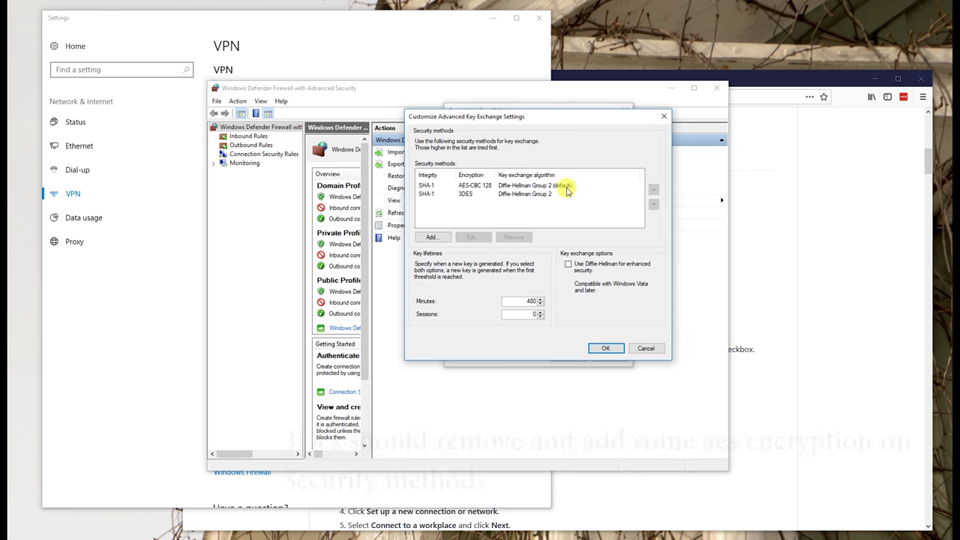
left_click(528, 194)
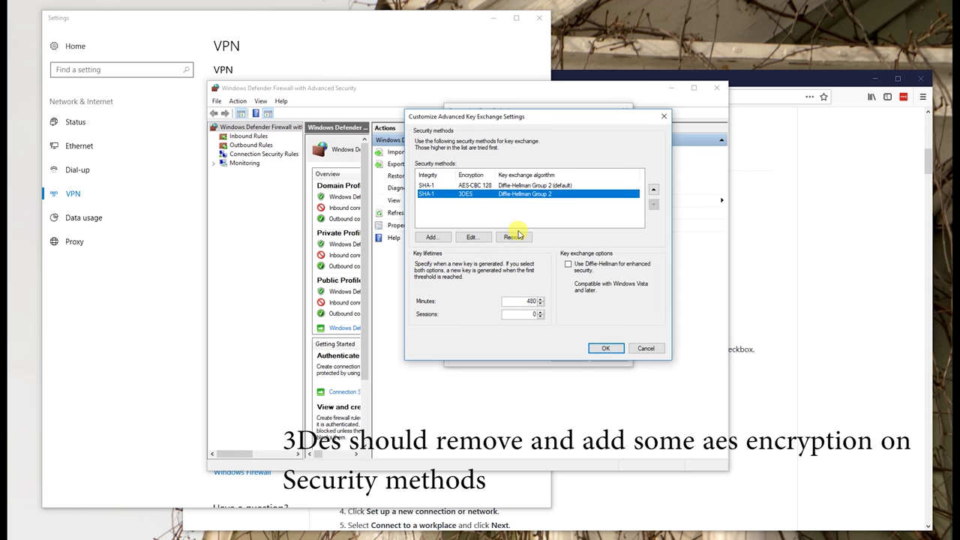
left_click(516, 236)
Step: Add a security method with SHA-256, AES-CBC 256 and Diffie-Hellman Group 2, and move it above the SHA-1 method
left_click(432, 237)
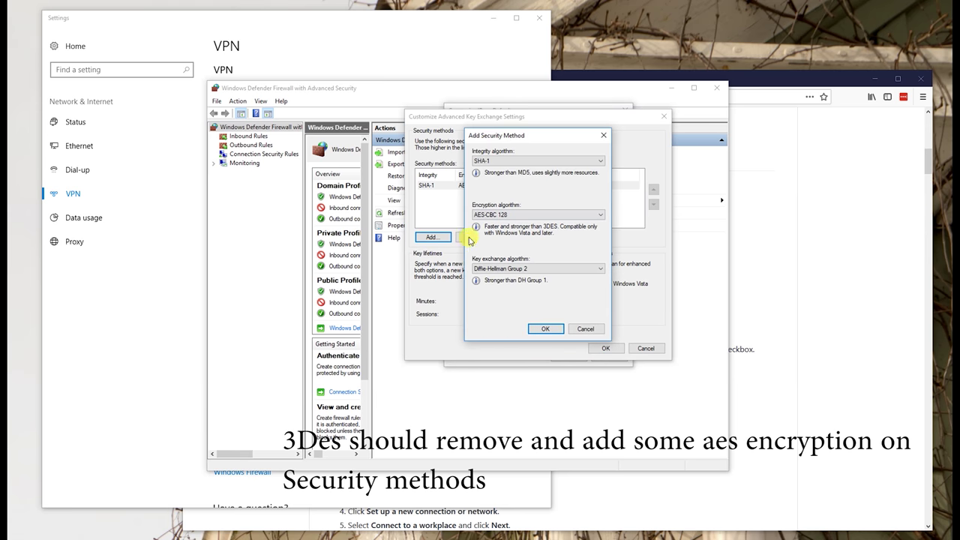
left_click(531, 159)
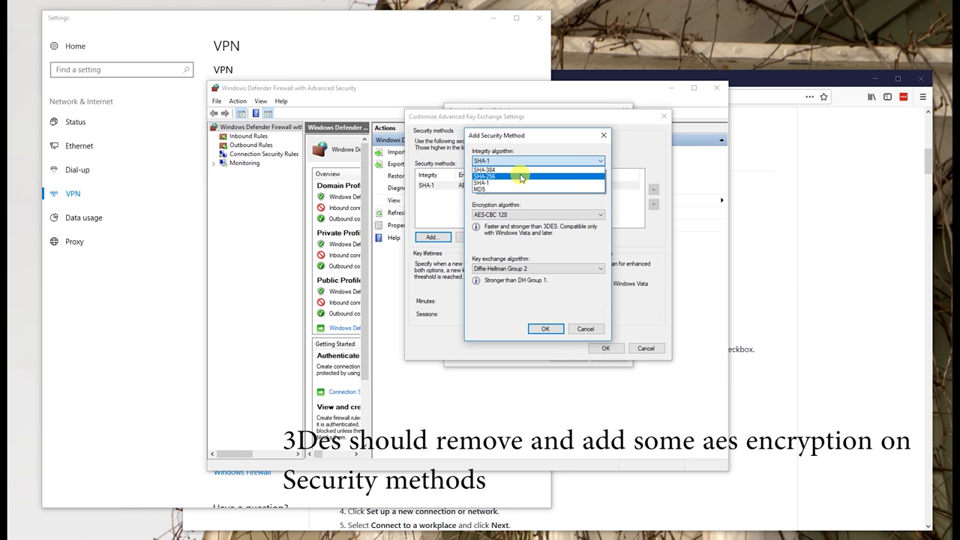
left_click(520, 177)
left_click(513, 214)
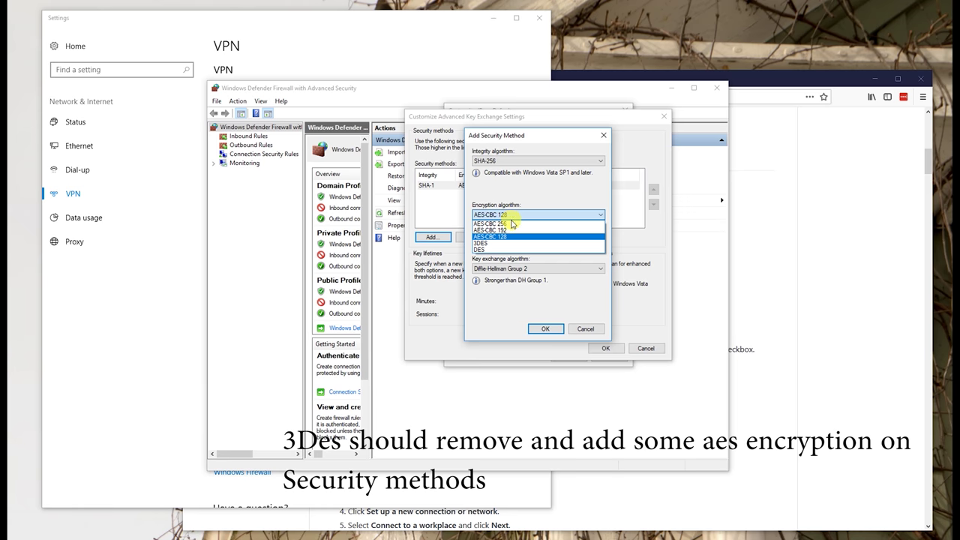
left_click(512, 223)
left_click(524, 268)
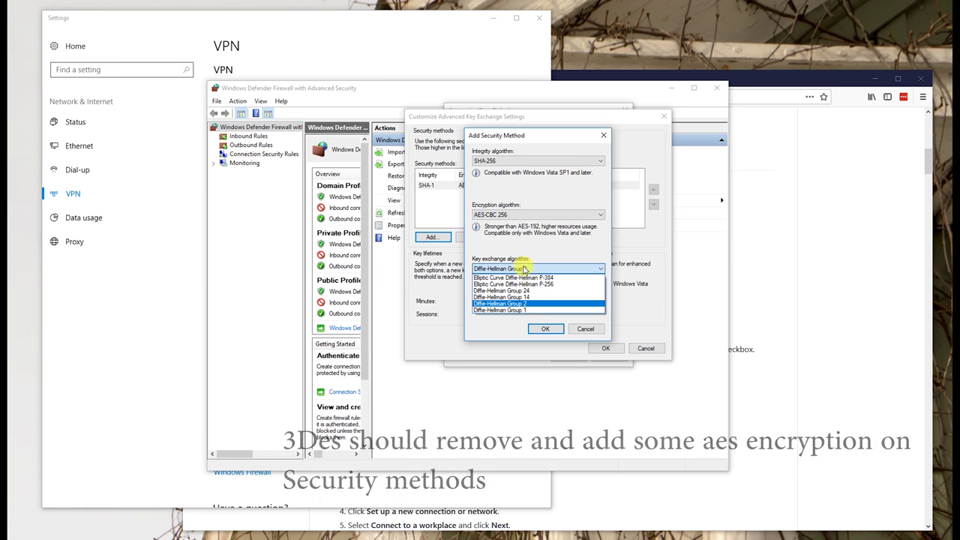
left_click(551, 304)
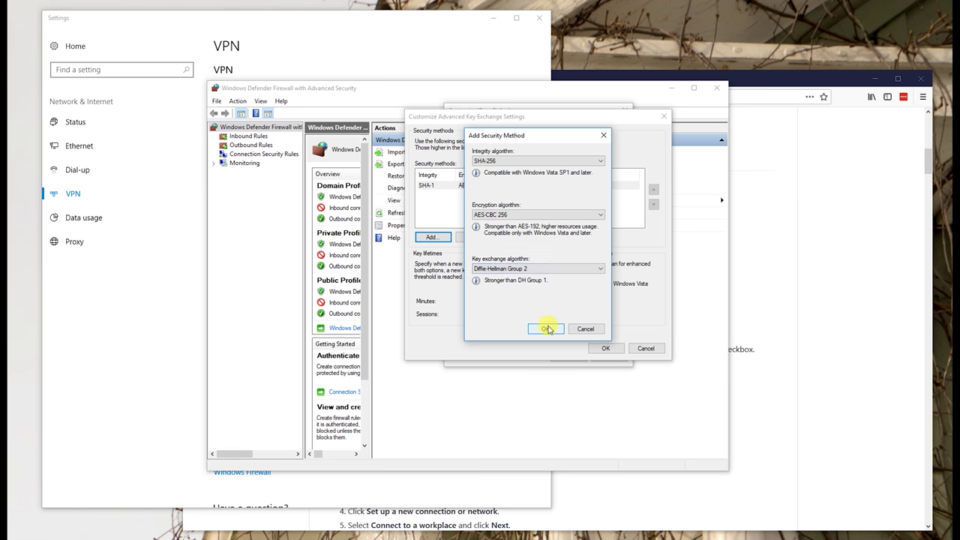
left_click(538, 334)
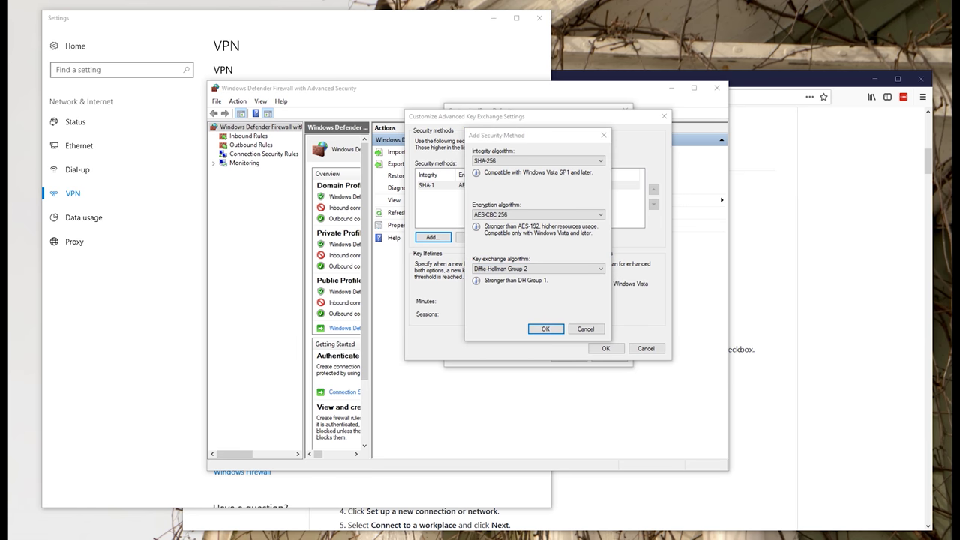
left_click(545, 328)
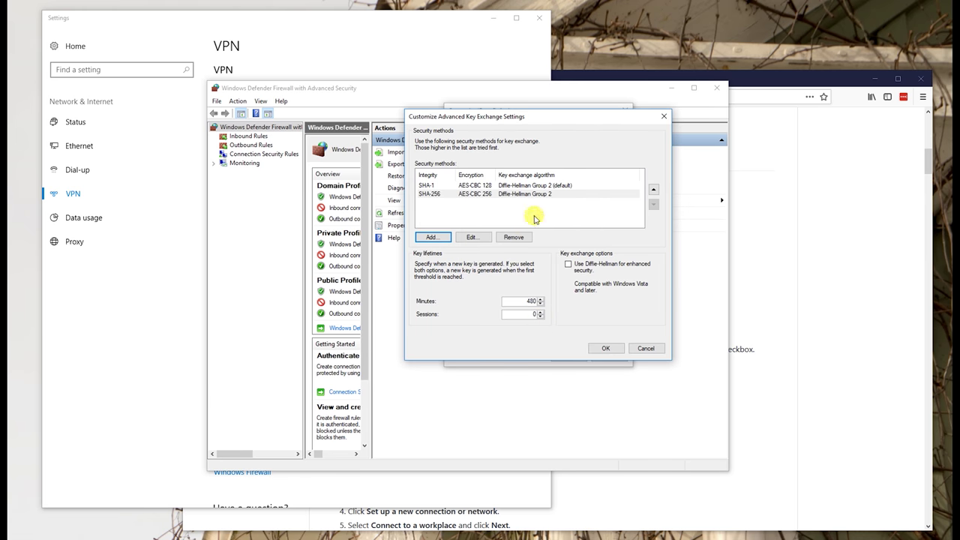
left_click(653, 190)
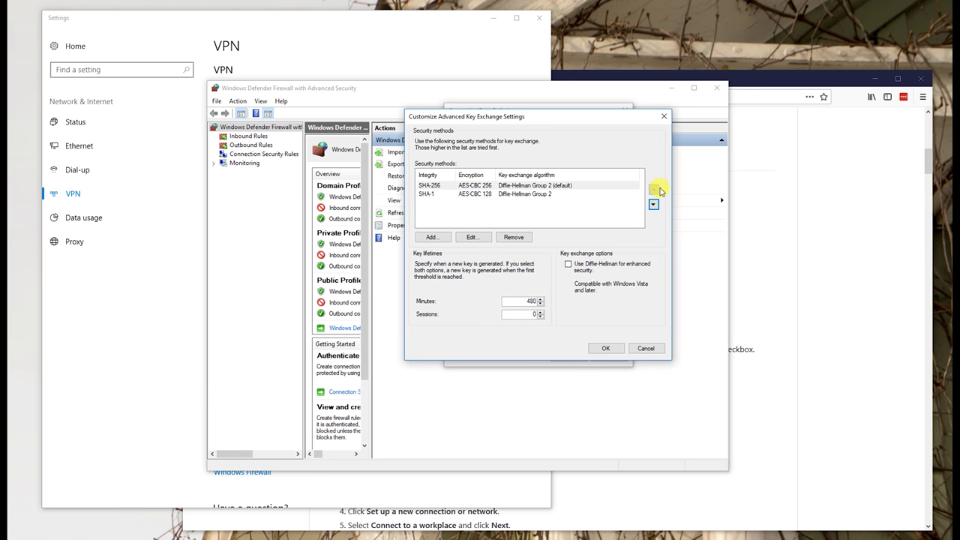
left_click(603, 348)
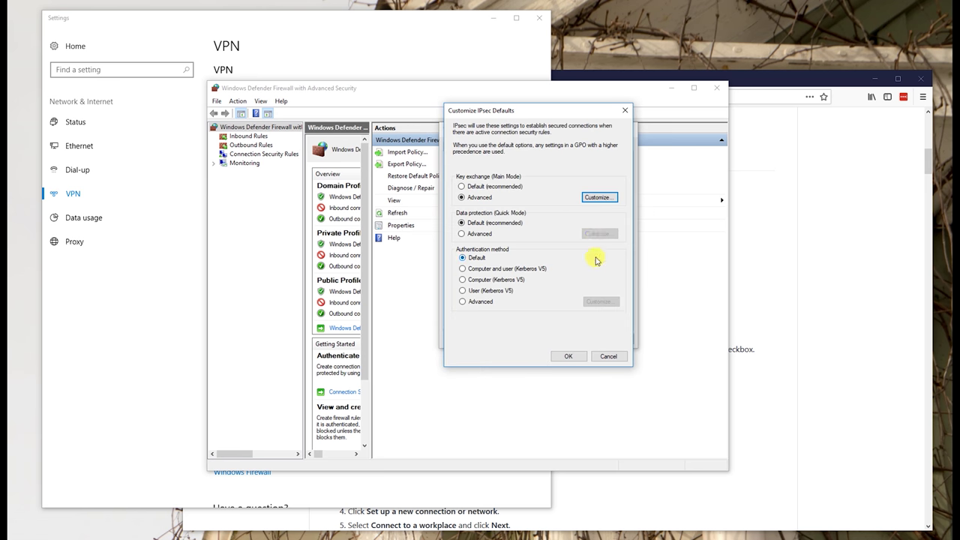
Step: Set the Quick Mode data protection to Advanced and remove the 3DES entry from its data integrity and encryption algorithms
left_click(461, 234)
left_click(598, 234)
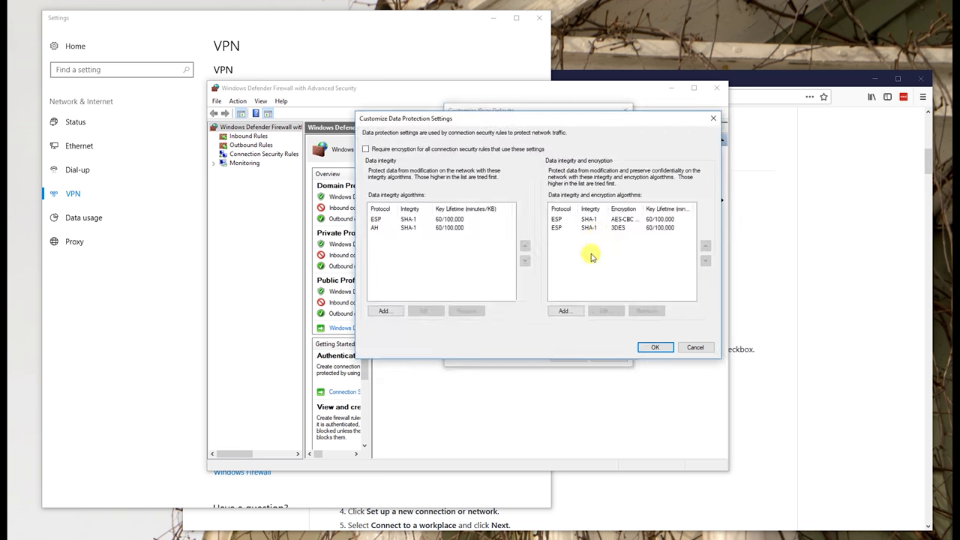
left_click(572, 228)
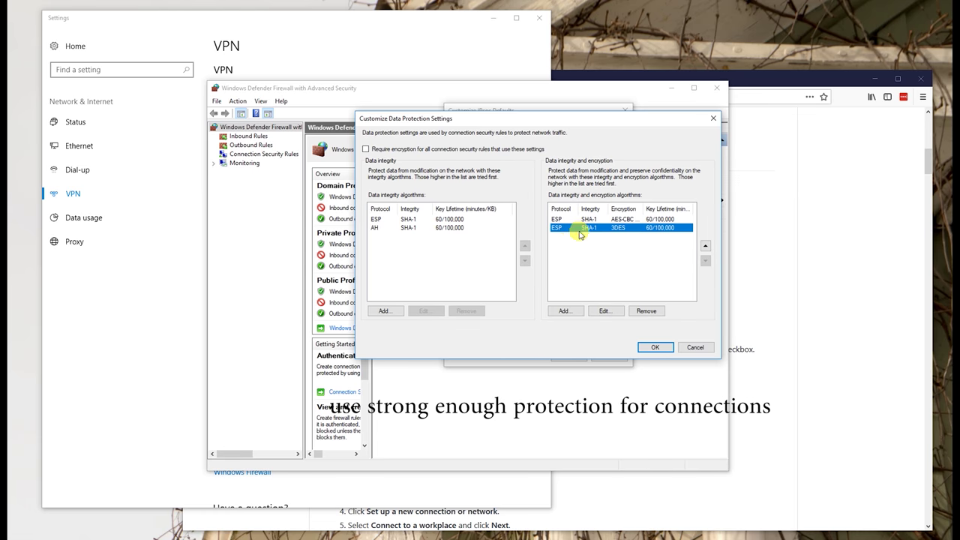
left_click(646, 311)
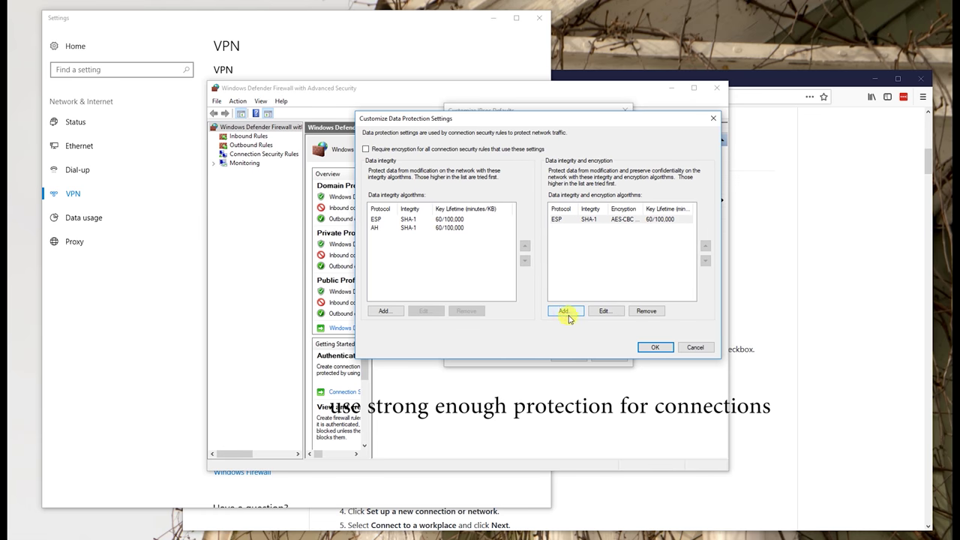
left_click(397, 220)
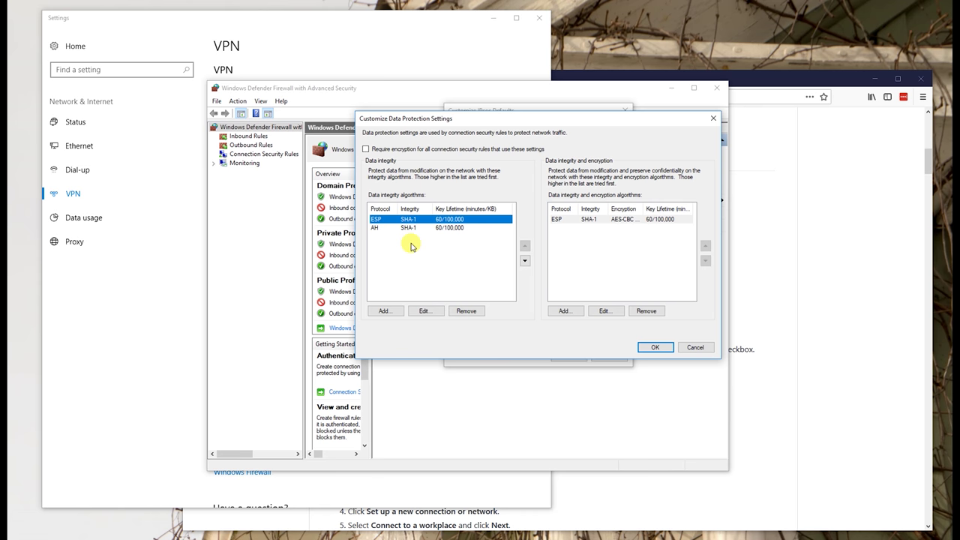
left_click(412, 246)
Step: Add an ESP integrity and encryption algorithm using AES-GCM 256 for both, and save the firewall's IPsec settings
left_click(561, 310)
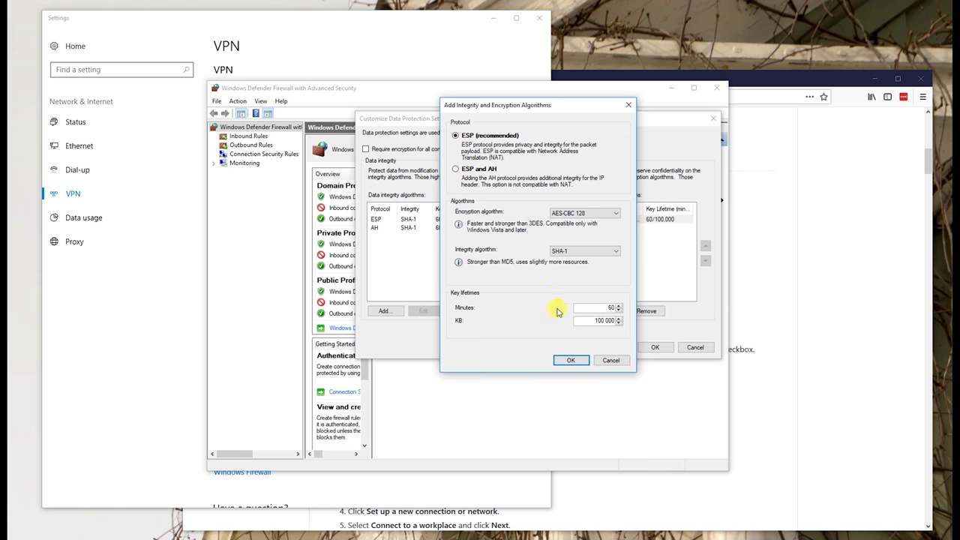
left_click(584, 213)
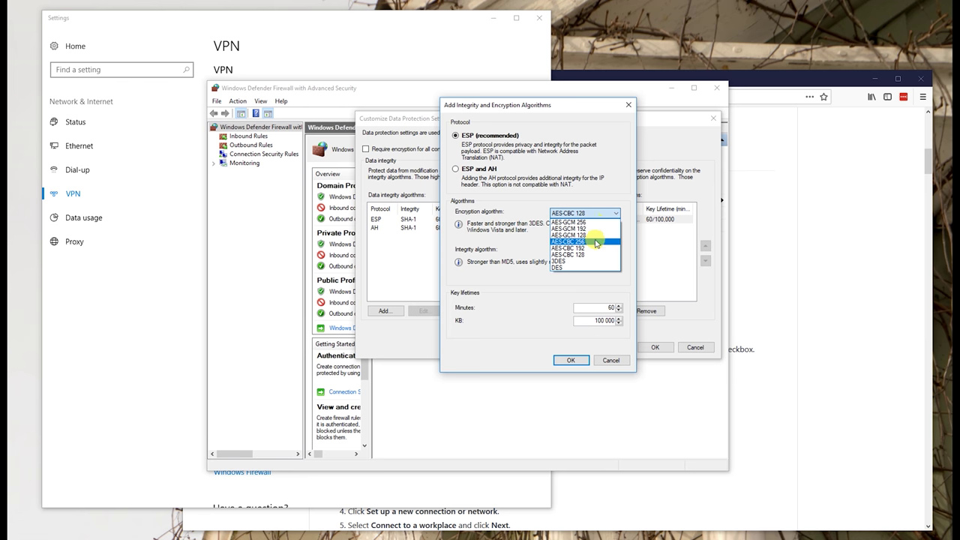
left_click(596, 242)
left_click(592, 250)
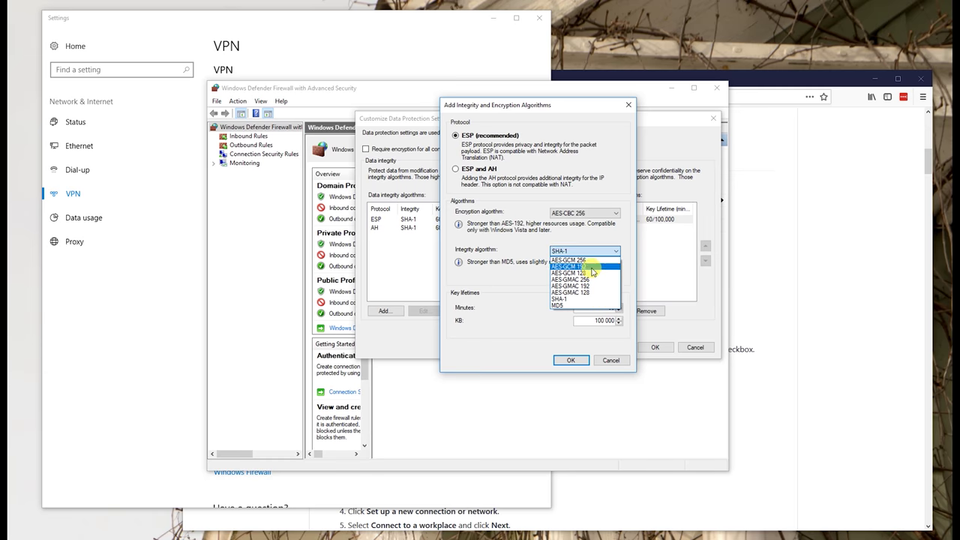
left_click(588, 261)
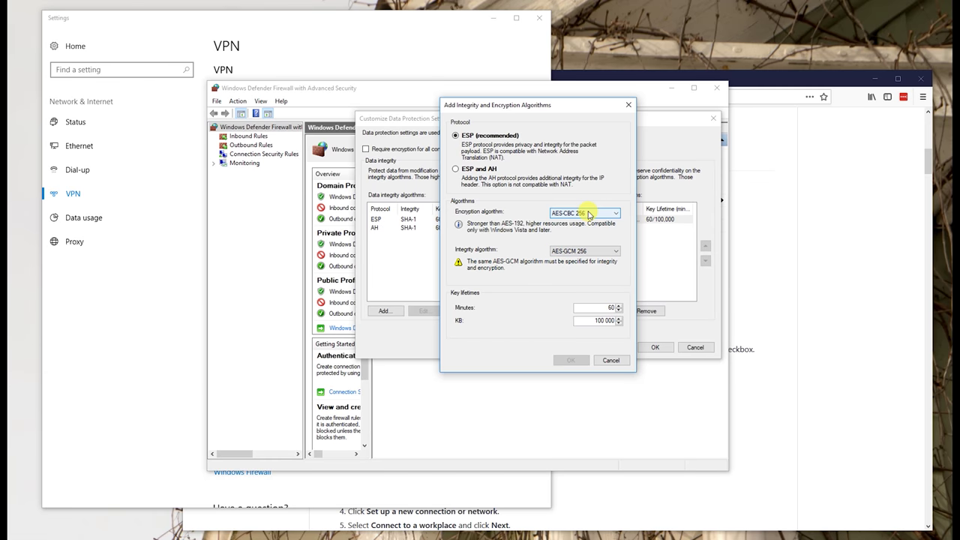
left_click(589, 214)
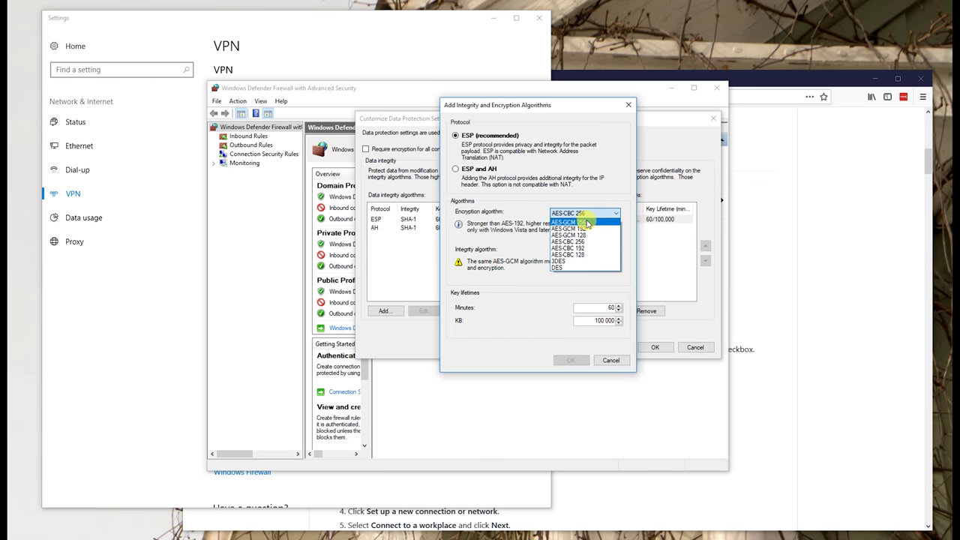
left_click(588, 223)
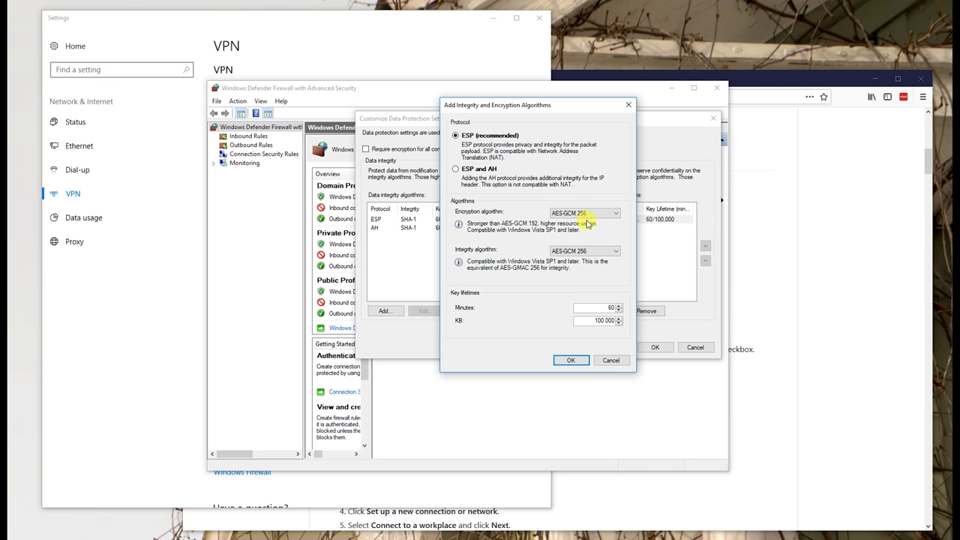
left_click(585, 360)
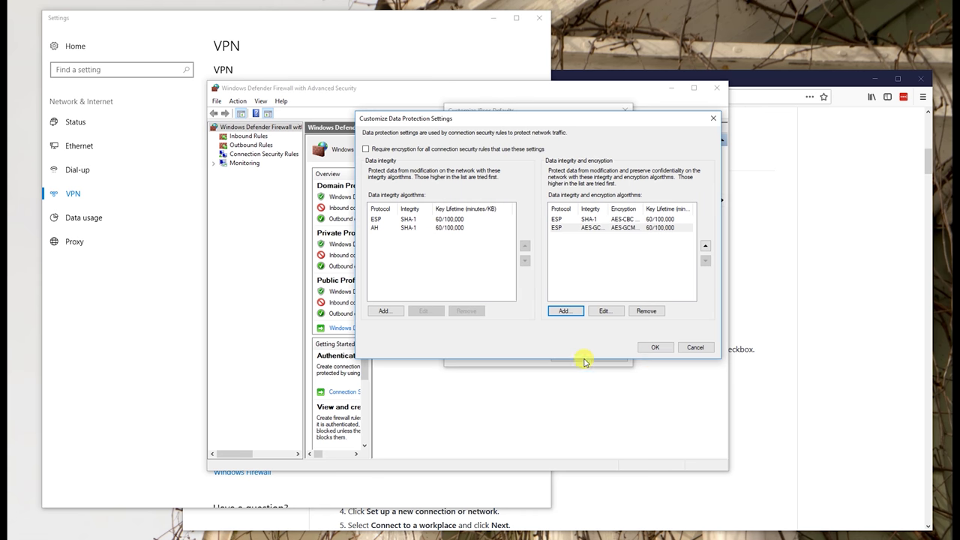
left_click(653, 350)
left_click(580, 359)
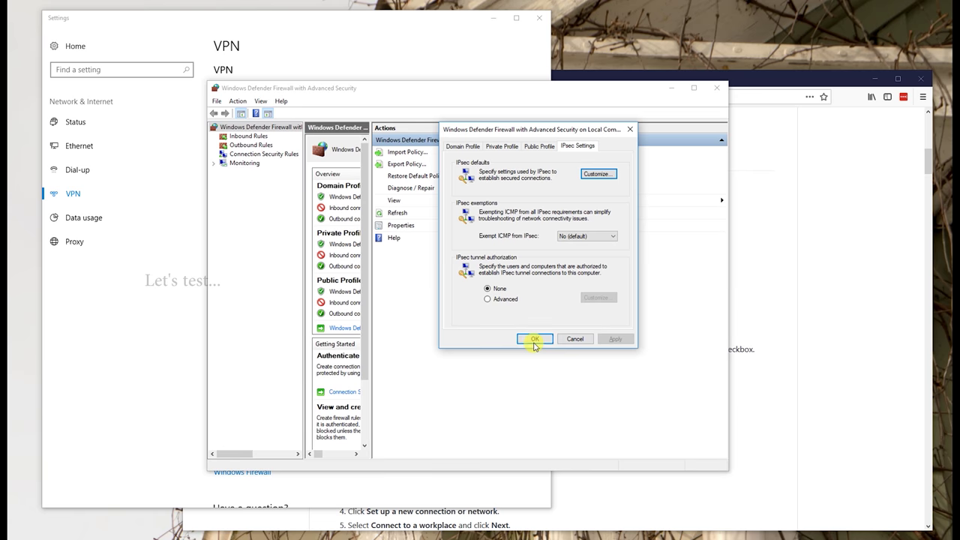
left_click(534, 341)
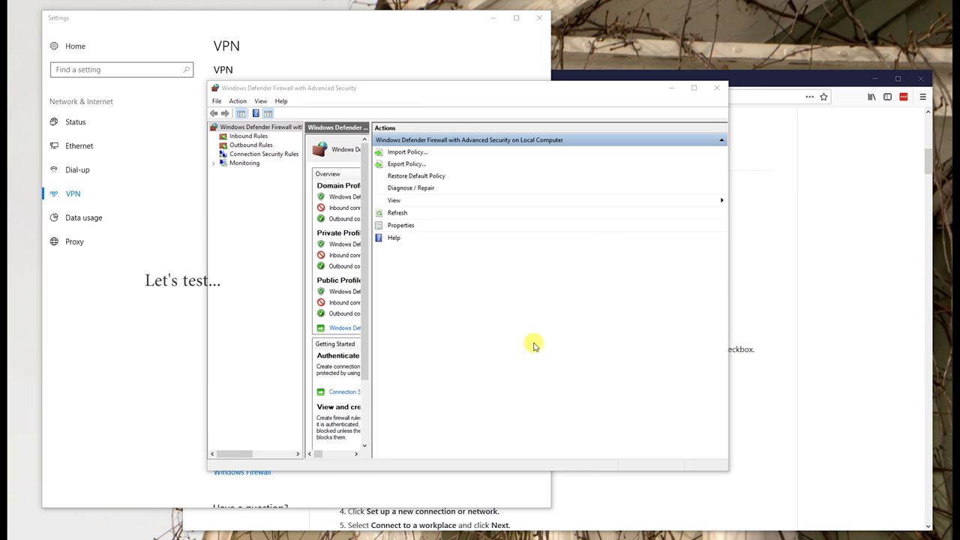
Step: Return to the VPN settings, dismiss the vpn-ipsec connection error, and try to connect again
left_click(672, 91)
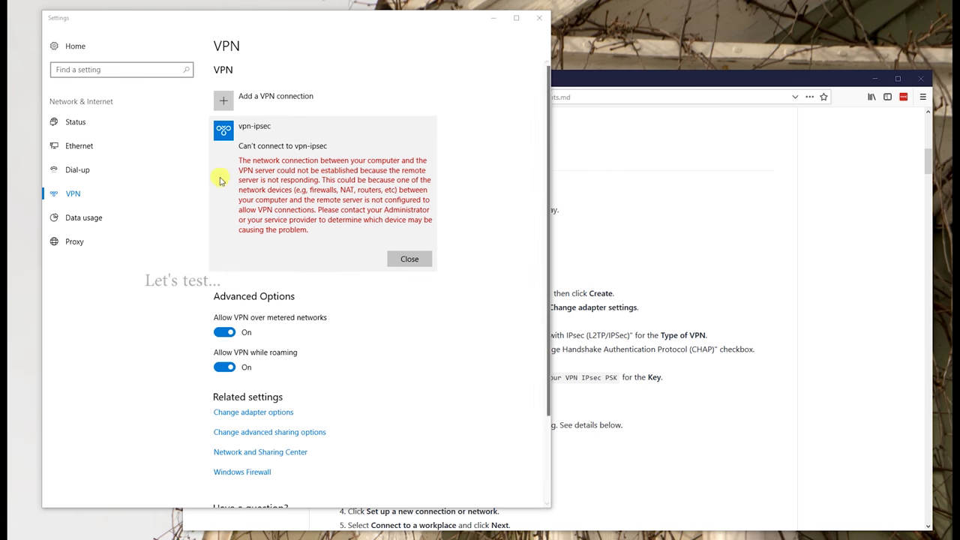
left_click(409, 260)
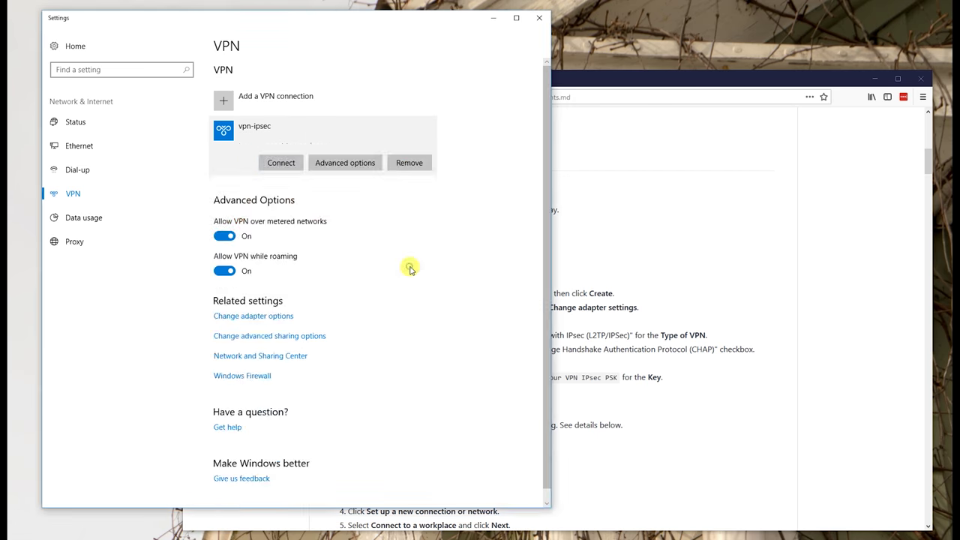
left_click(281, 163)
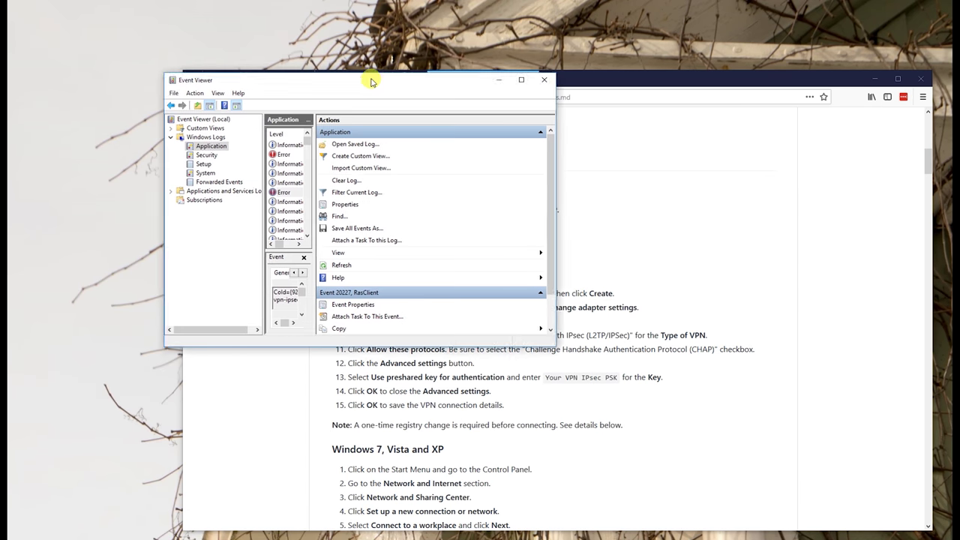
Step: Switch to Event Viewer, enlarge its window, and examine the RasClient error message for the vpn-ipsec connection
left_click_drag(585, 340, 951, 480)
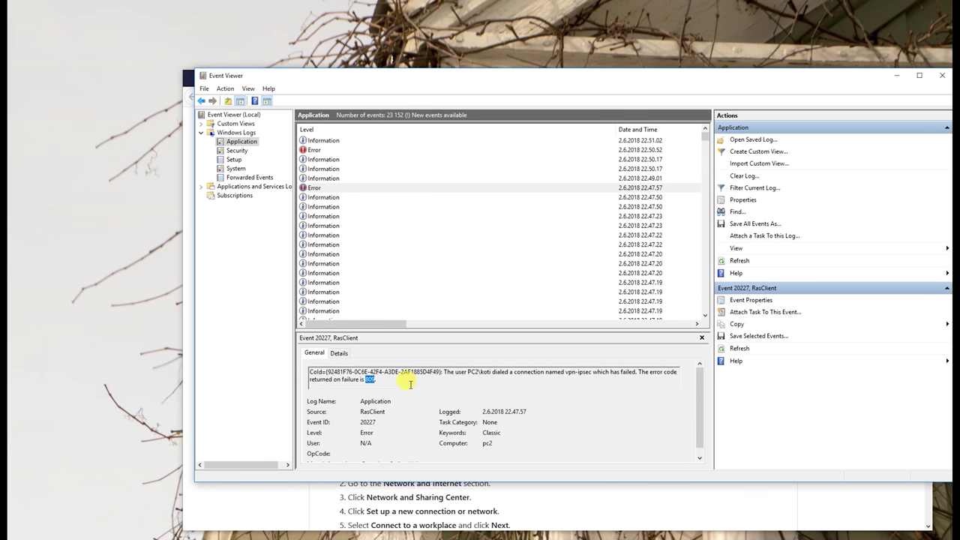
left_click_drag(377, 378, 300, 366)
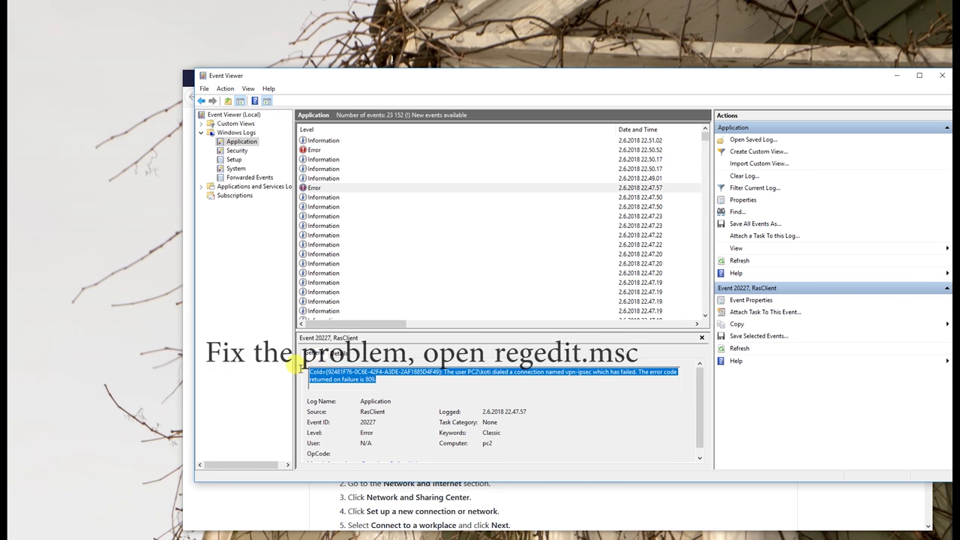
left_click(386, 375)
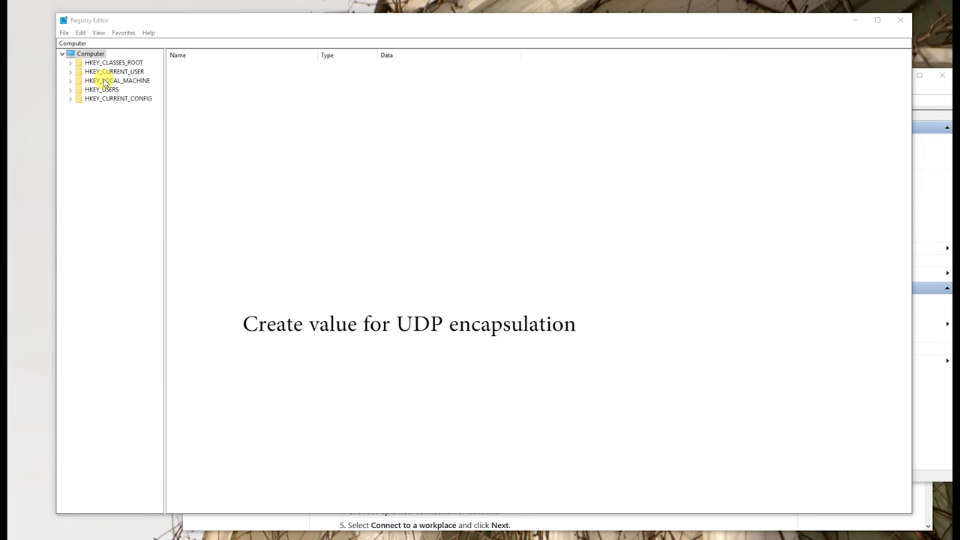
Step: Switch to Registry Editor and open the key HKEY_LOCAL_MACHINE\SYSTEM\CurrentControlSet\Services\PolicyAgent
double_click(105, 81)
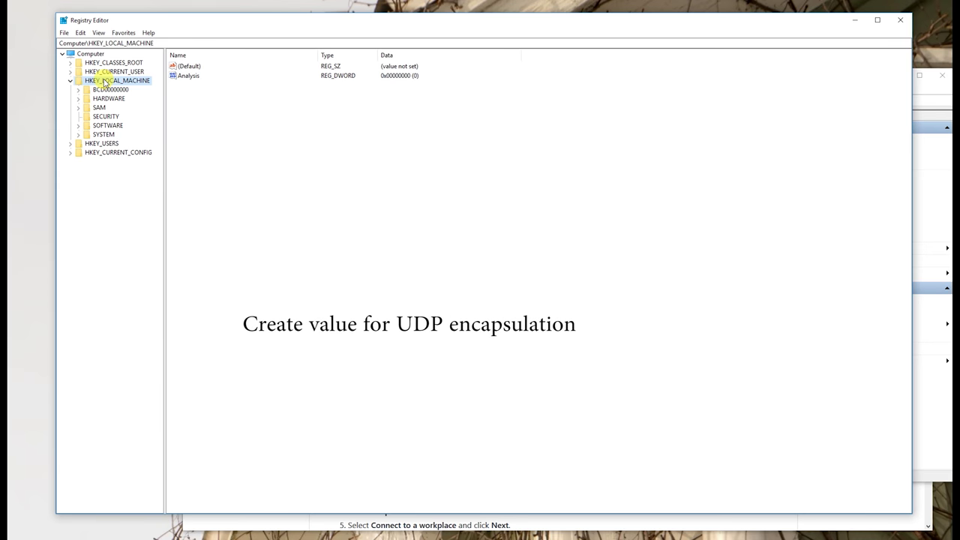
double_click(114, 134)
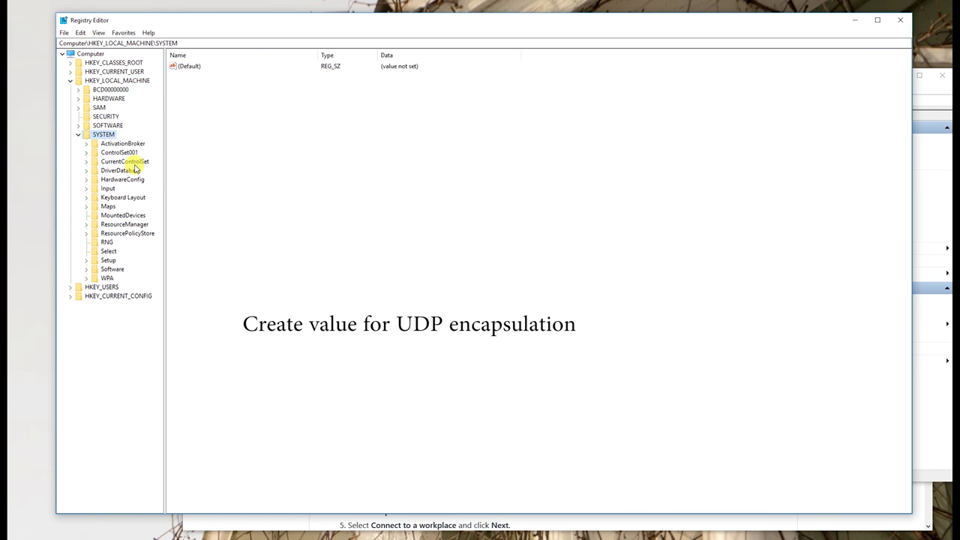
double_click(134, 162)
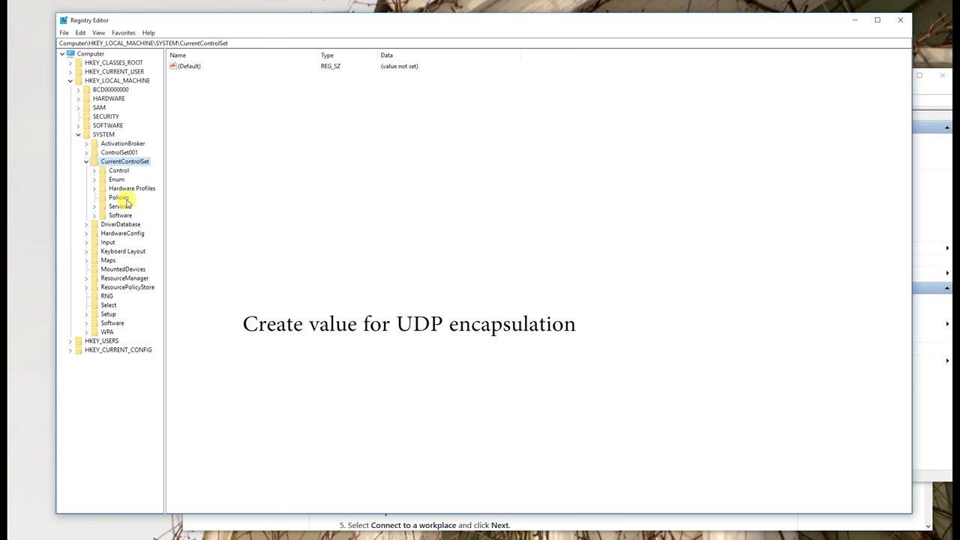
double_click(122, 207)
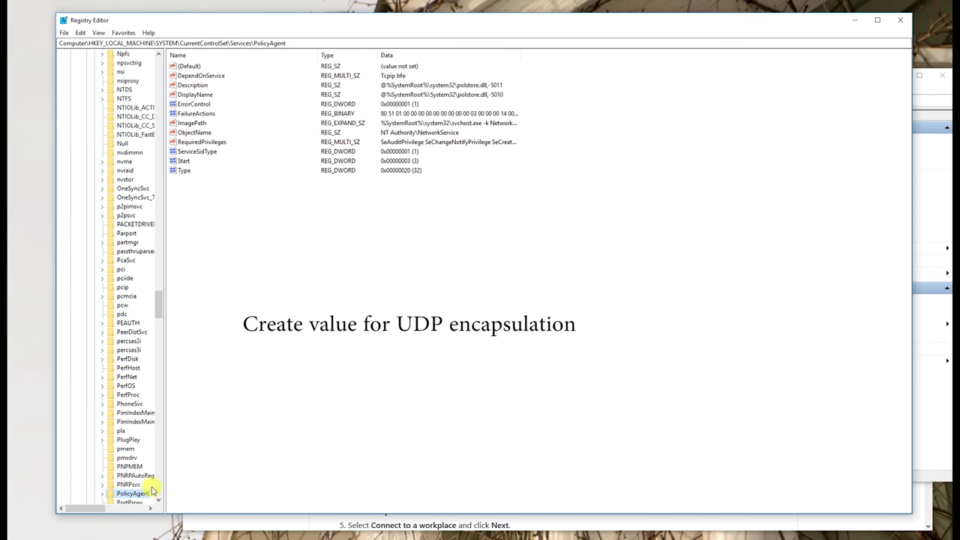
double_click(129, 494)
left_click(237, 309)
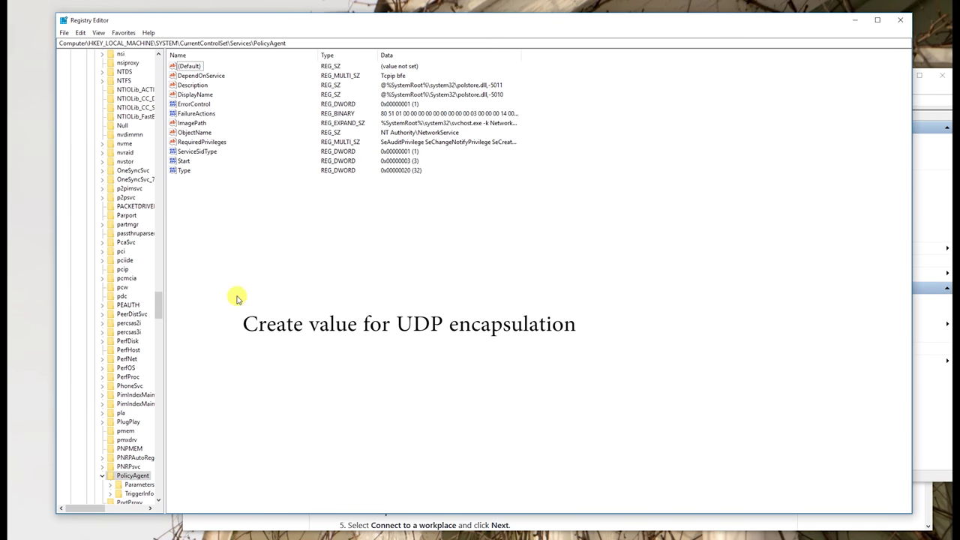
Step: Create a new DWORD (32-bit) value in the PolicyAgent key for UDP encapsulation
right_click(197, 230)
mouse_move(238, 234)
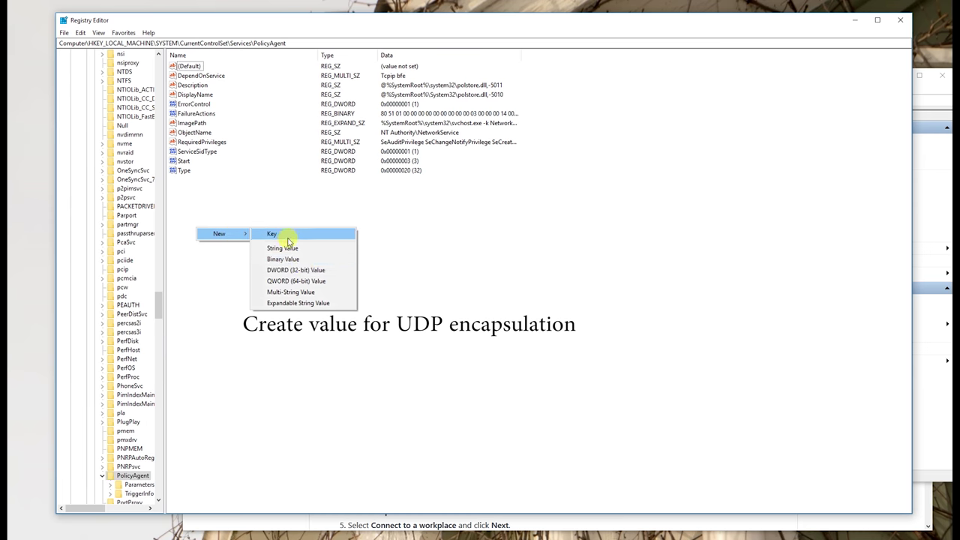
left_click(305, 270)
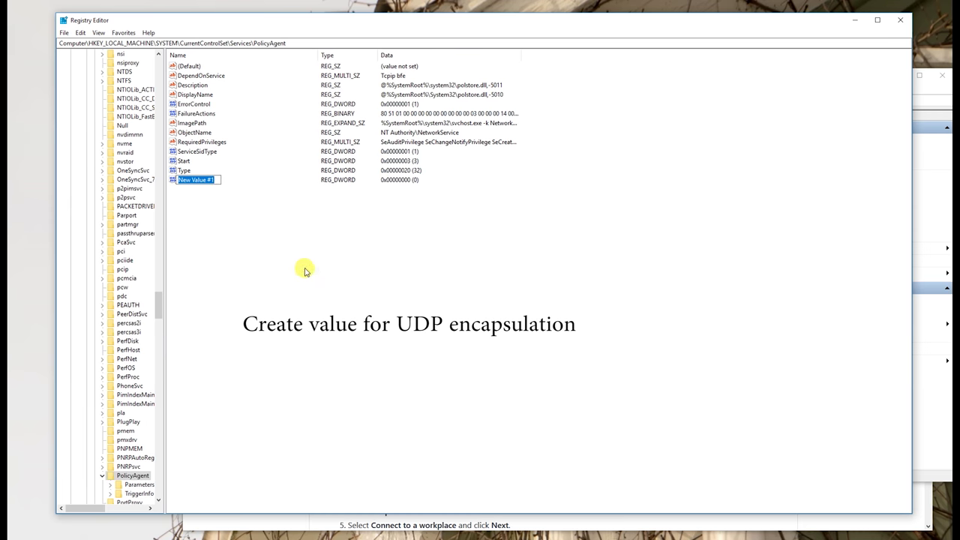